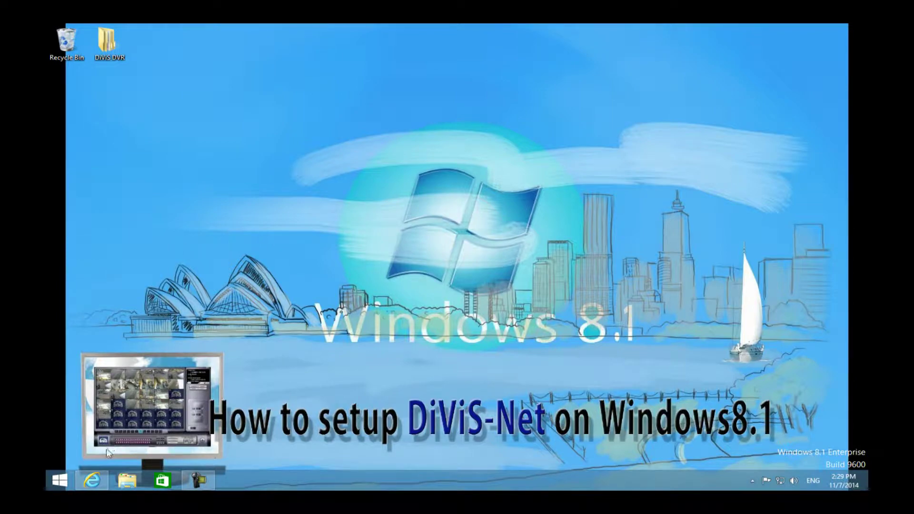
Launch Internet Explorer on divisdvr.com's Download > Software page
{"action": "left_click", "coordinate": [96, 482]}
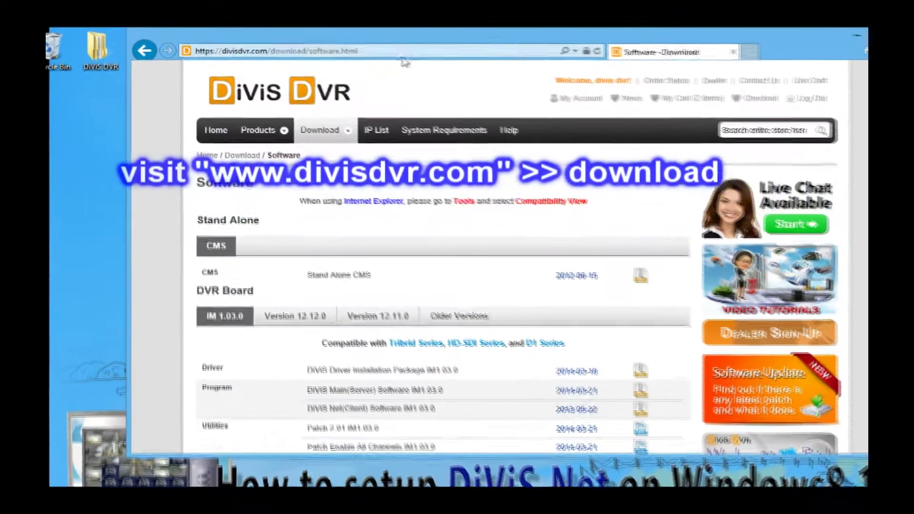
Download the DiViS Net(Client) Software IM1.03.0 package as DiViS-Net_IM_1.03.zip and show it in Downloads
{"action": "left_click", "coordinate": [341, 44]}
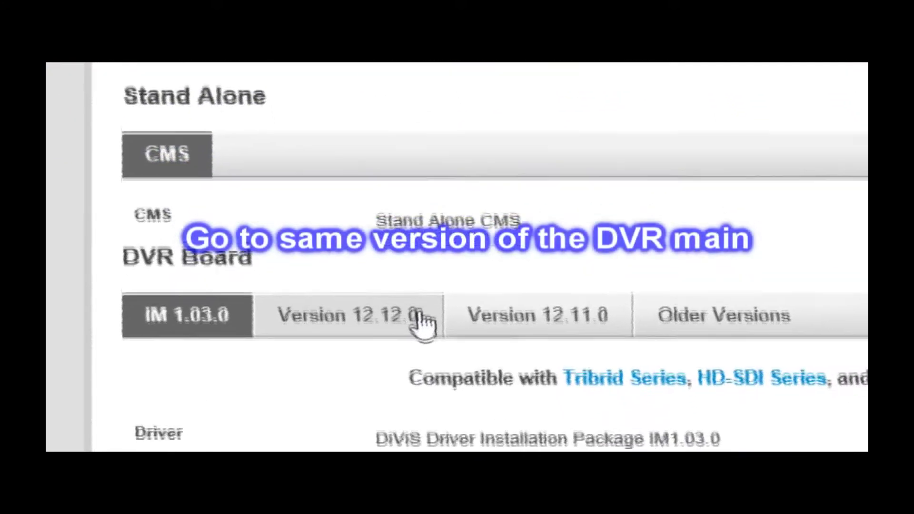
{"action": "left_click", "coordinate": [419, 314]}
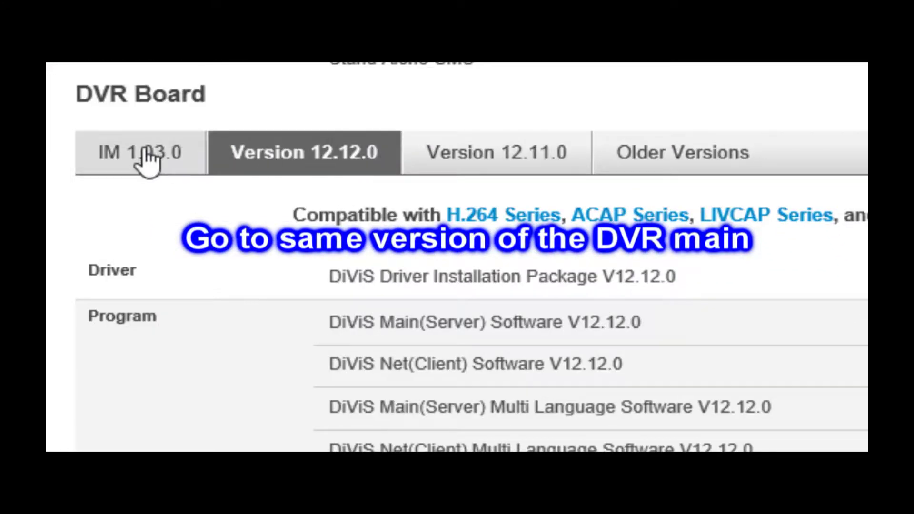
{"action": "left_click", "coordinate": [148, 160]}
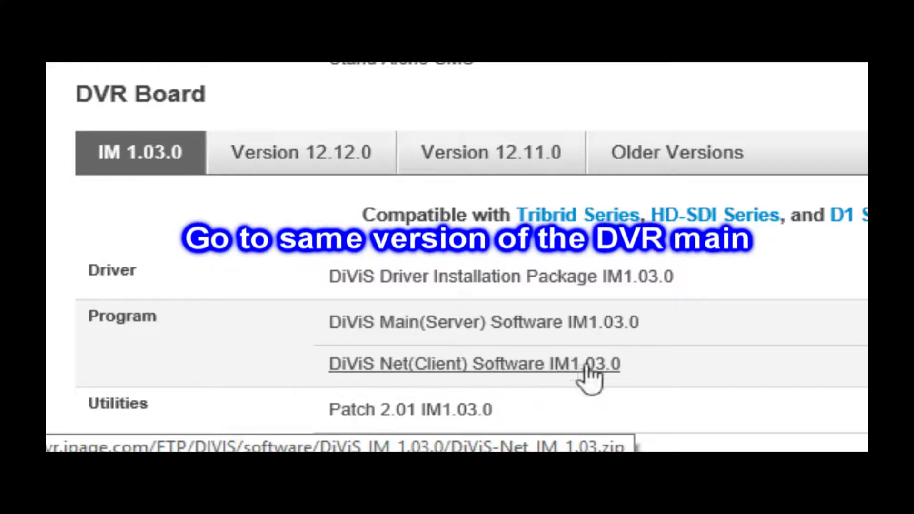
{"action": "left_click", "coordinate": [617, 364]}
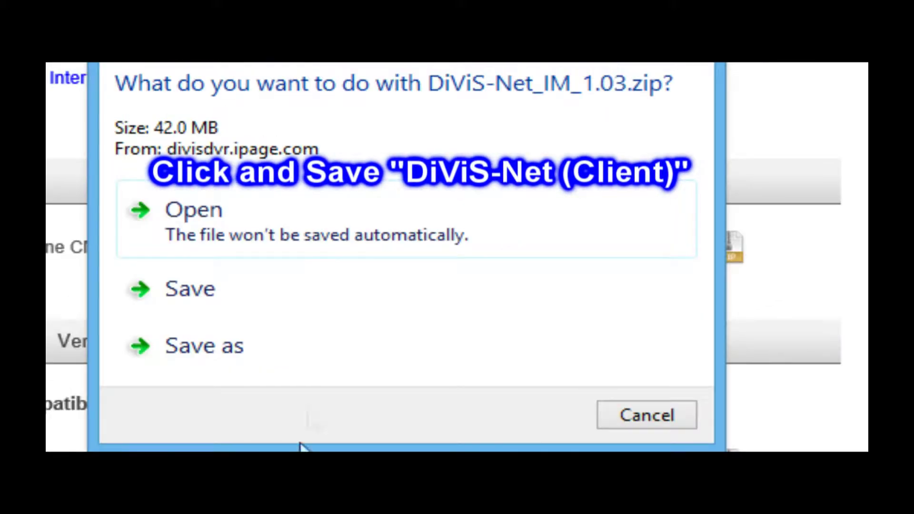
{"action": "left_click", "coordinate": [316, 310]}
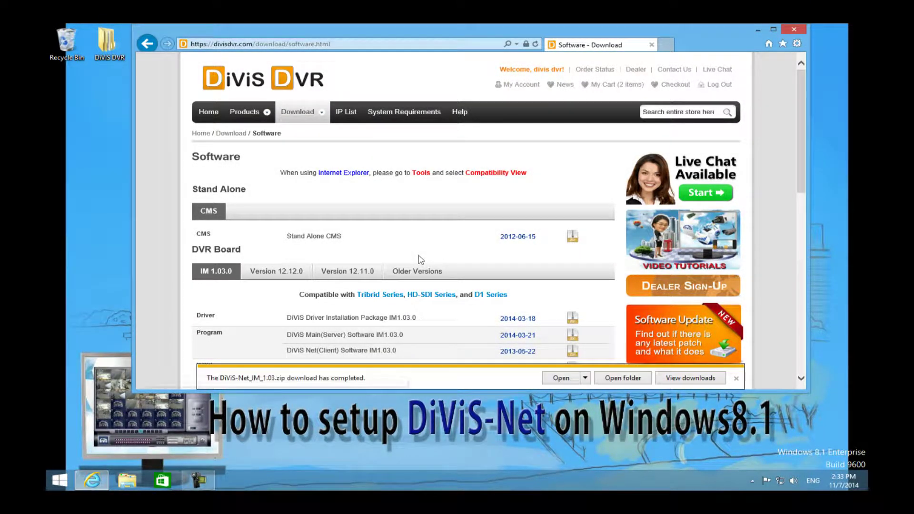
{"action": "left_click", "coordinate": [638, 382]}
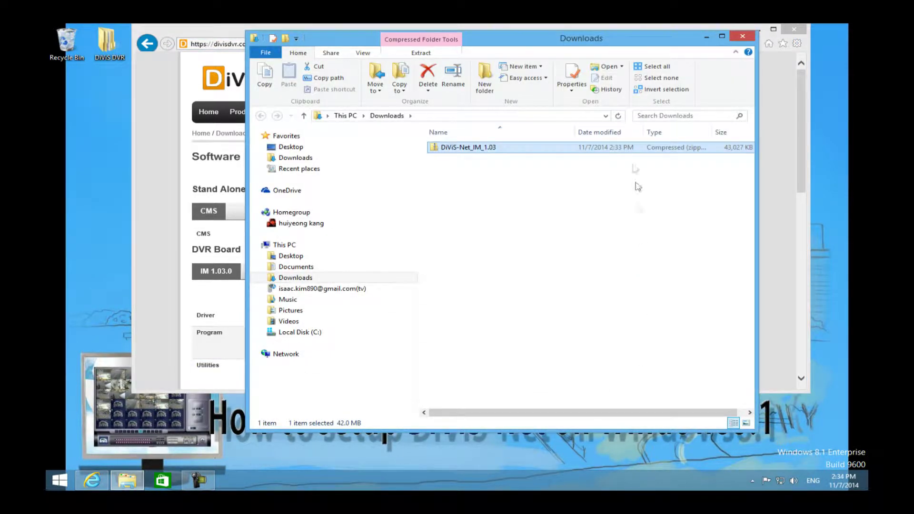
Move the DiViS-Net zip from Downloads onto the desktop
{"action": "left_click_drag", "start_coordinate": [484, 152], "coordinate": [100, 145]}
{"action": "left_click", "coordinate": [741, 38]}
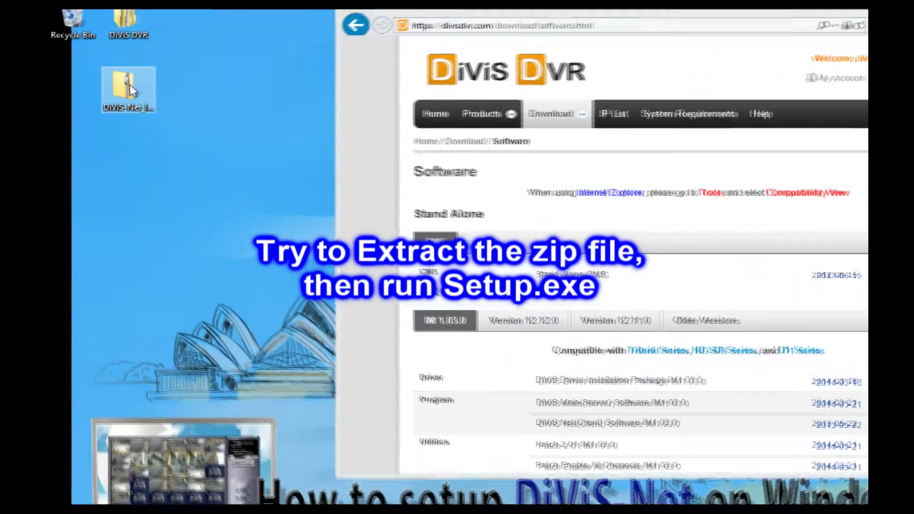
{"action": "double_click", "coordinate": [106, 95]}
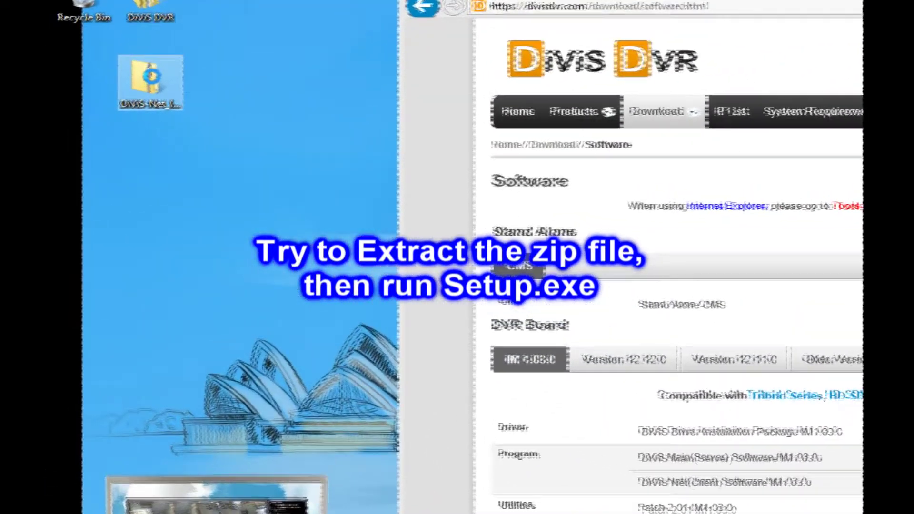
Extract the zip into the DiViS-Net_IM_1.03.0 desktop folder and run its setup application
{"action": "right_click", "coordinate": [152, 72]}
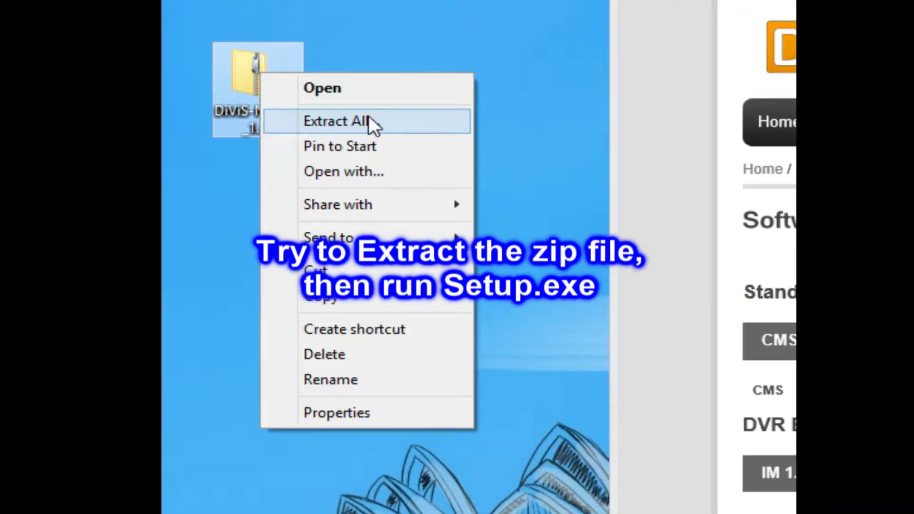
{"action": "left_click", "coordinate": [369, 119]}
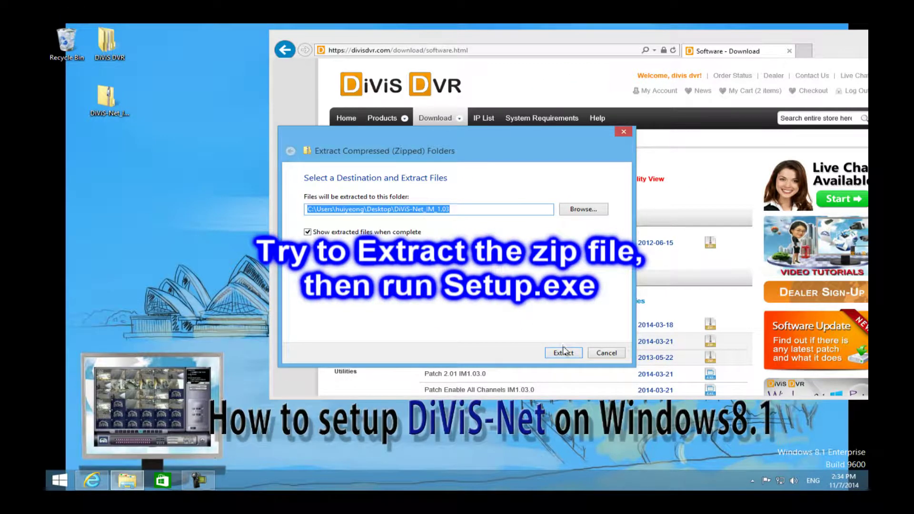
{"action": "left_click", "coordinate": [563, 353]}
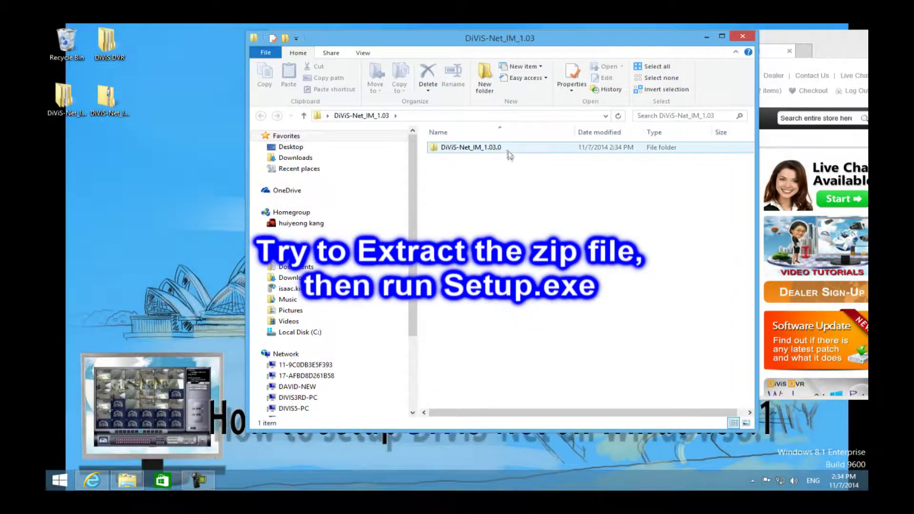
{"action": "double_click", "coordinate": [510, 153]}
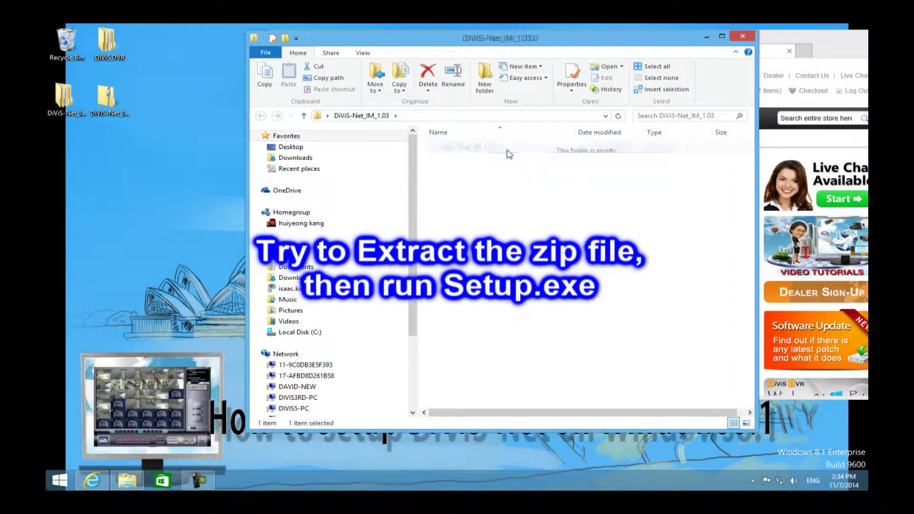
{"action": "scroll", "coordinate": [505, 238], "scroll_direction": "down", "scroll_amount": 1}
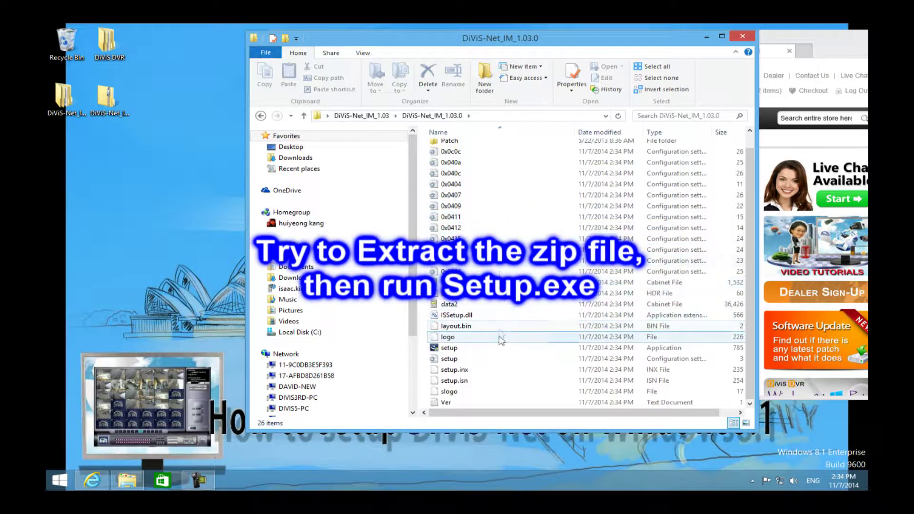
{"action": "left_click", "coordinate": [450, 350]}
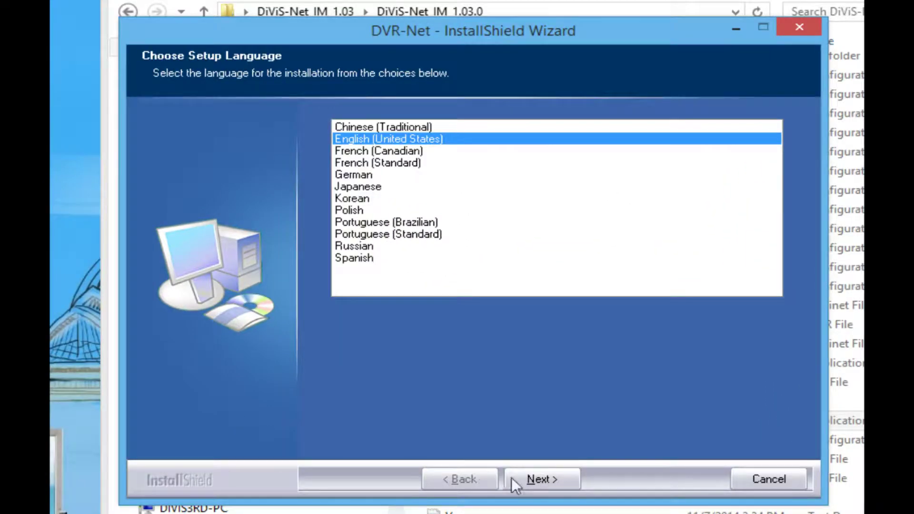
Install DVR-Net in English to C:\Program Files (x86)\DiViS-Net, then finish and restart the computer
{"action": "left_click", "coordinate": [564, 480]}
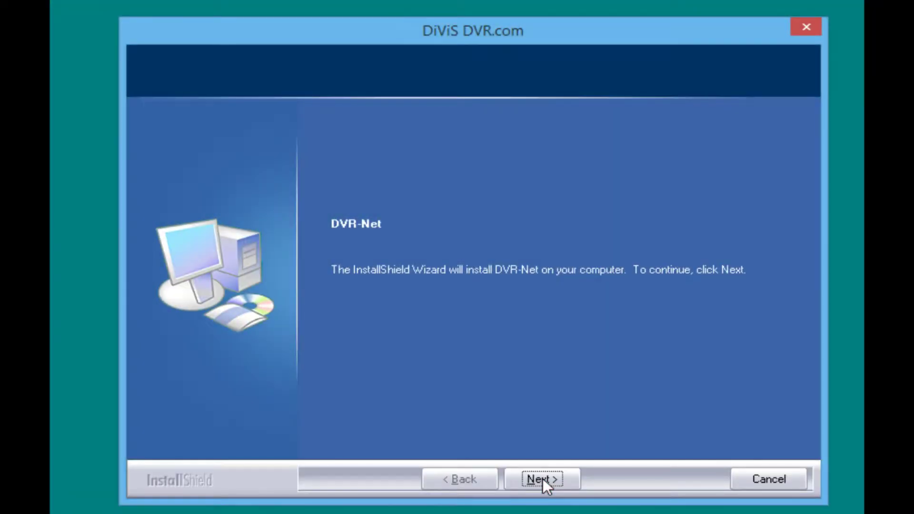
{"action": "left_click", "coordinate": [542, 479]}
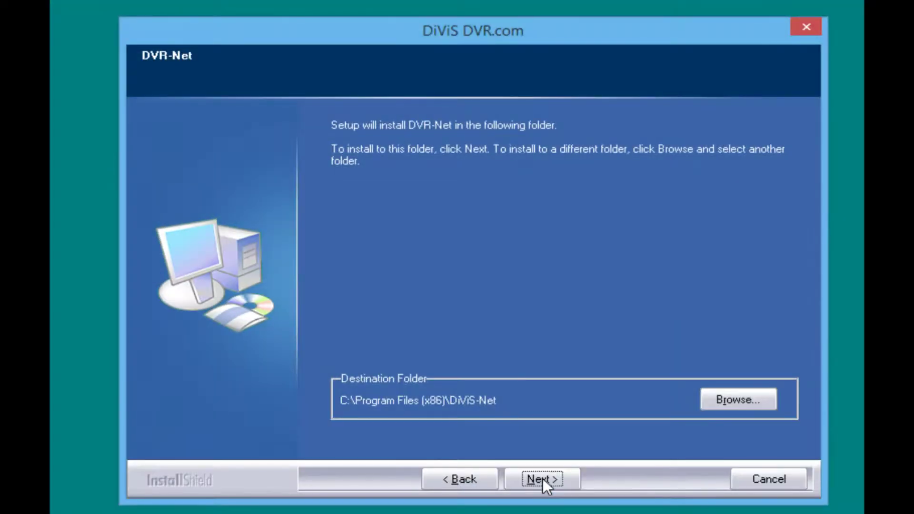
{"action": "left_click", "coordinate": [543, 478]}
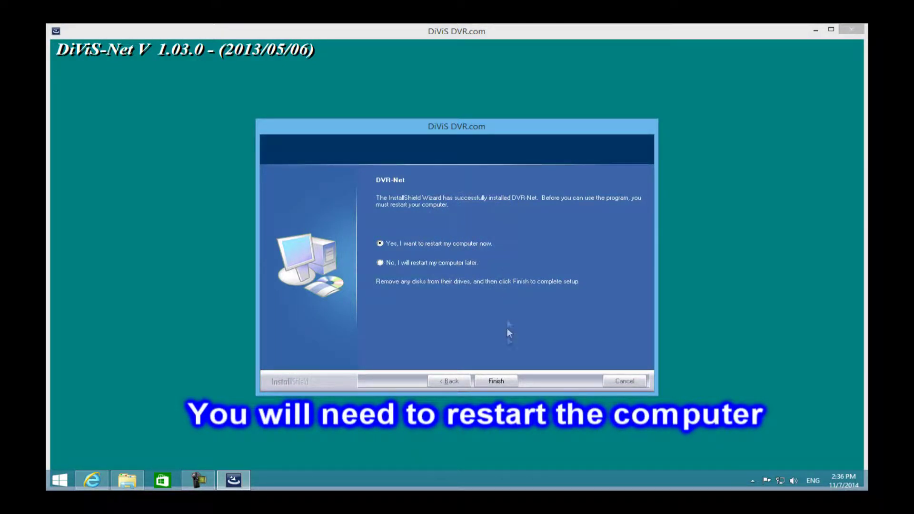
{"action": "left_click", "coordinate": [507, 382]}
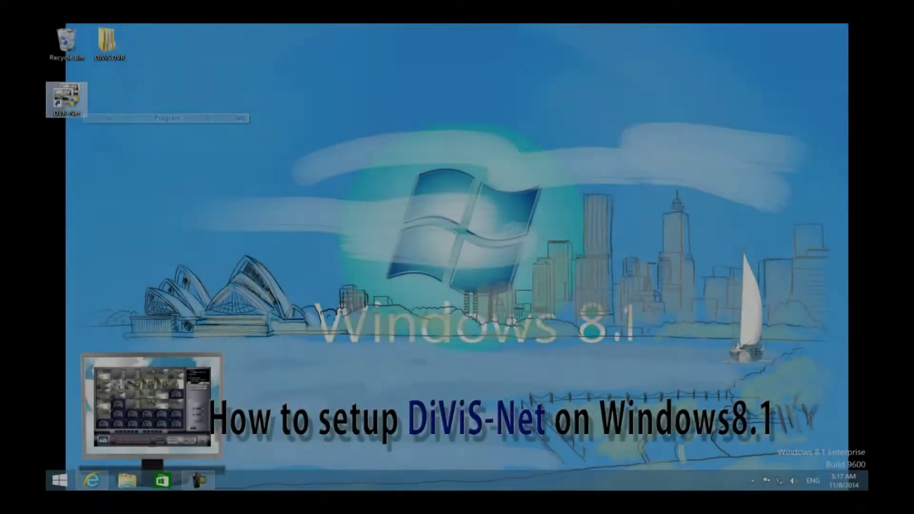
Show the Compatibility settings in the DVR-Net desktop shortcut's Properties
{"action": "right_click", "coordinate": [78, 101]}
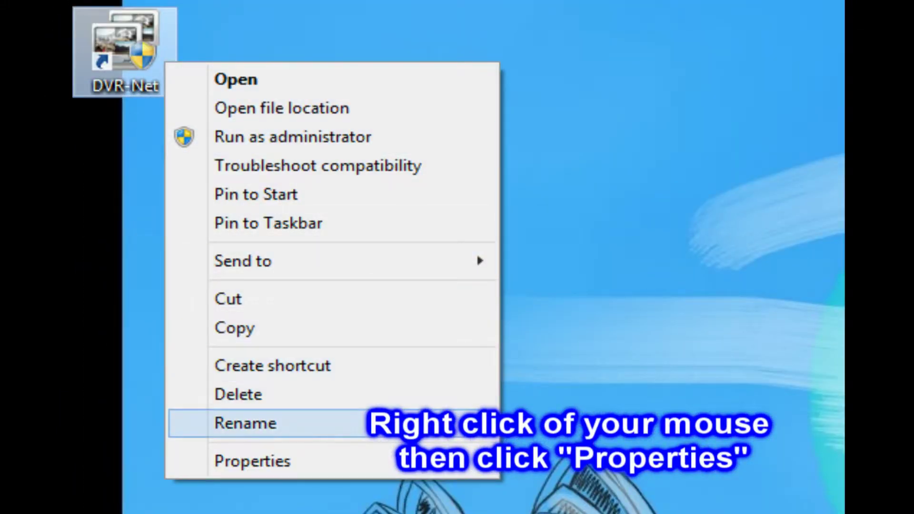
{"action": "left_click", "coordinate": [253, 461]}
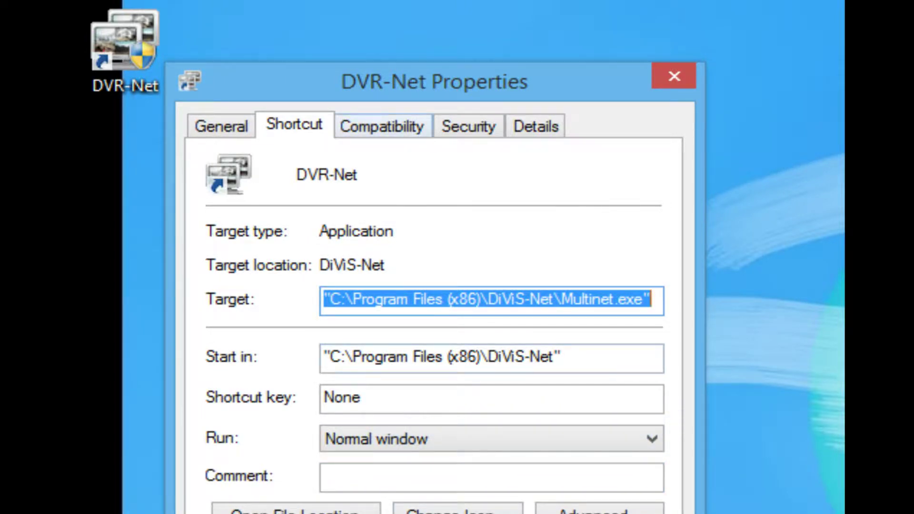
{"action": "key", "text": "ctrl+Tab"}
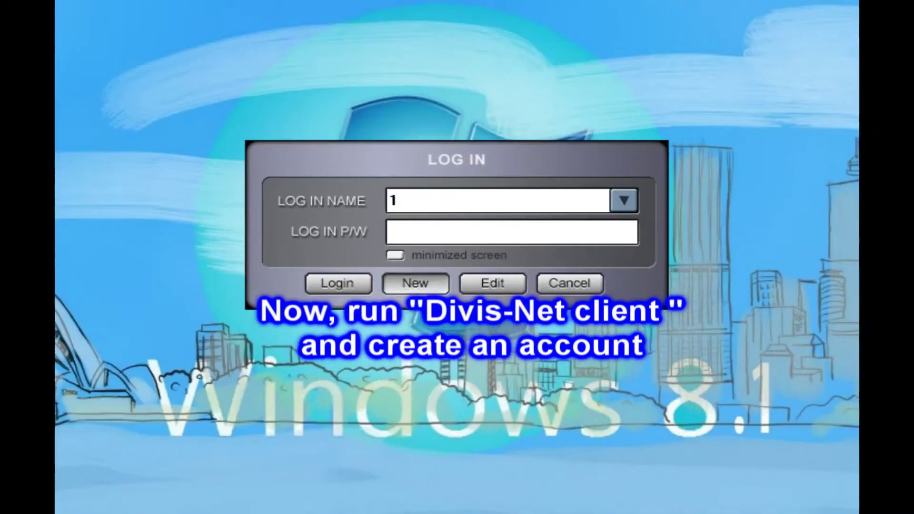
Create a new DiViS-Net login account with a confirmed password, then go to Config / Settings
{"action": "left_click", "coordinate": [440, 270]}
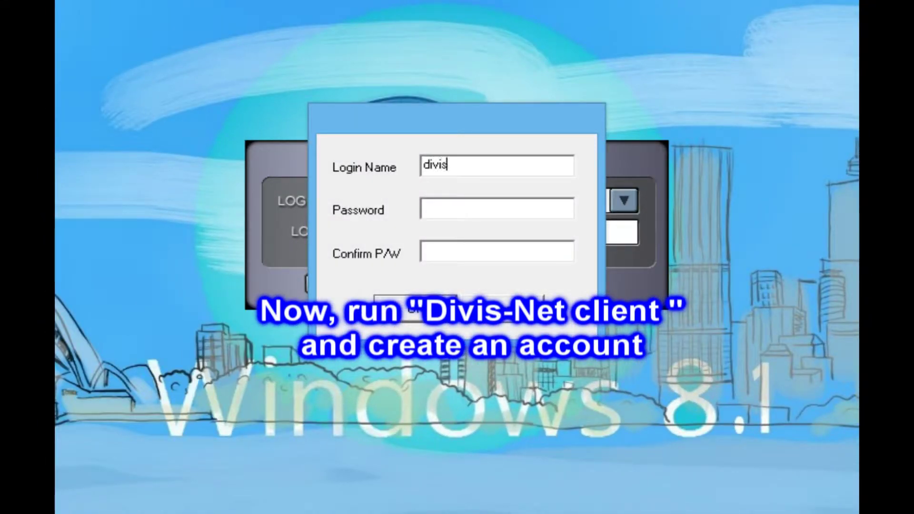
{"action": "type", "text": "2345"}
{"action": "key", "text": "Tab"}
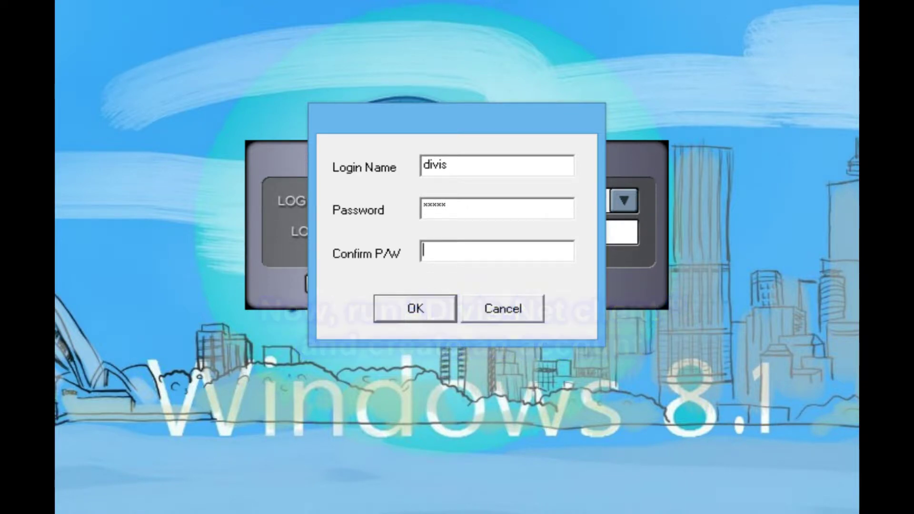
{"action": "type", "text": "1"}
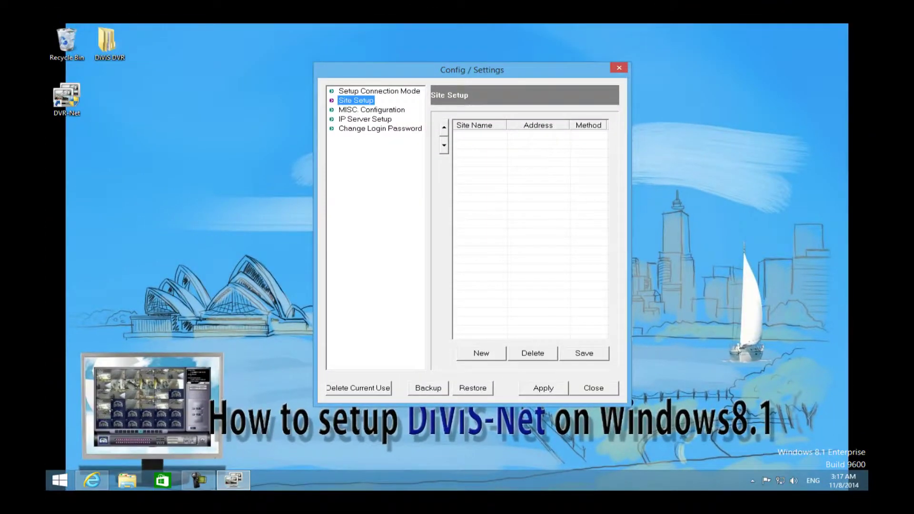
{"action": "left_click", "coordinate": [380, 129]}
Add site 'DiViS Win8.1' via TCP/IP at 192.168.1.21 with the DVR's username and password
{"action": "key", "text": "Up"}
{"action": "key", "text": "Up"}
{"action": "key", "text": "Up"}
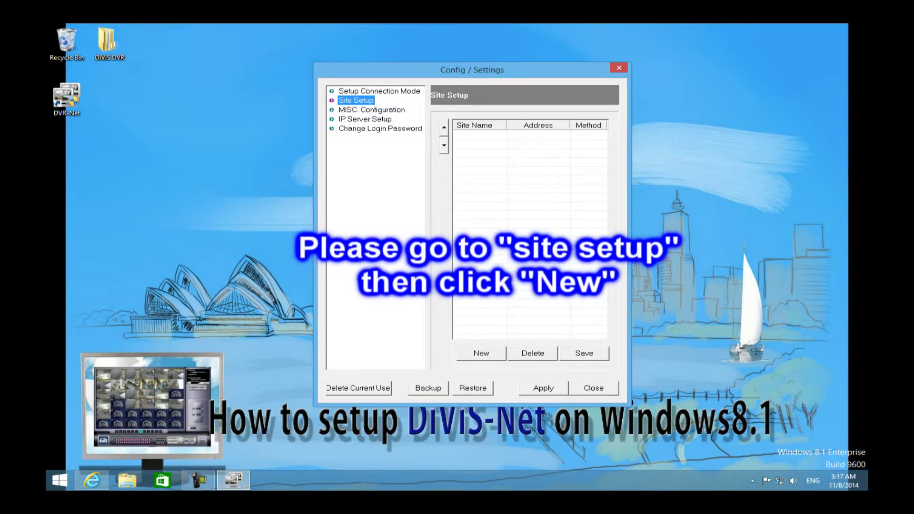
{"action": "left_click", "coordinate": [481, 353]}
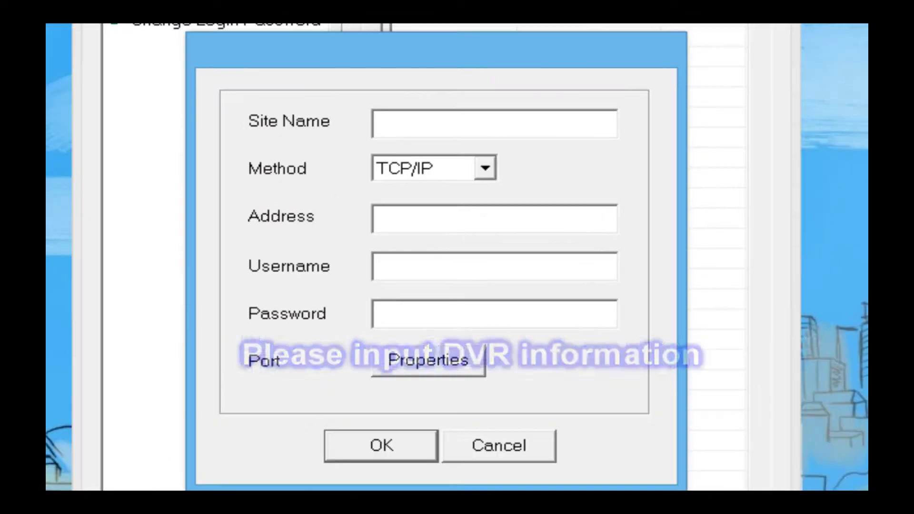
{"action": "type", "text": "DiViS"}
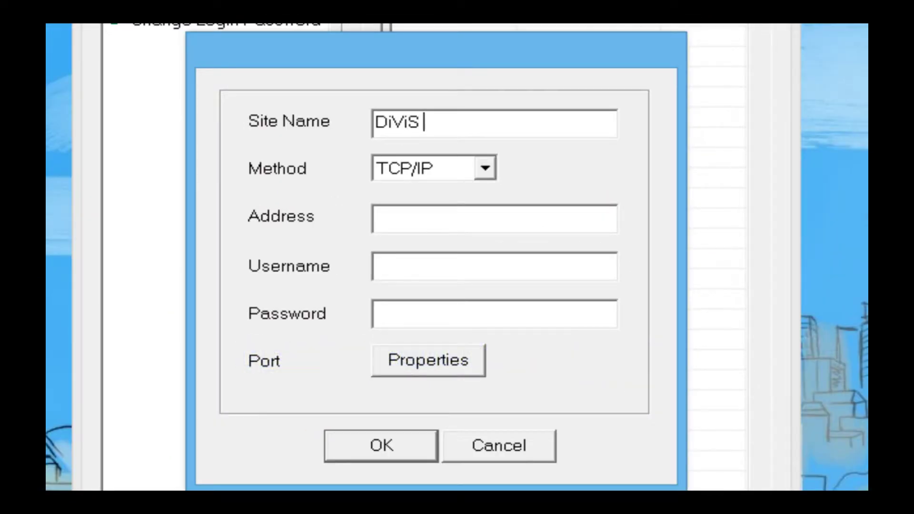
{"action": "type", "text": " Win8."}
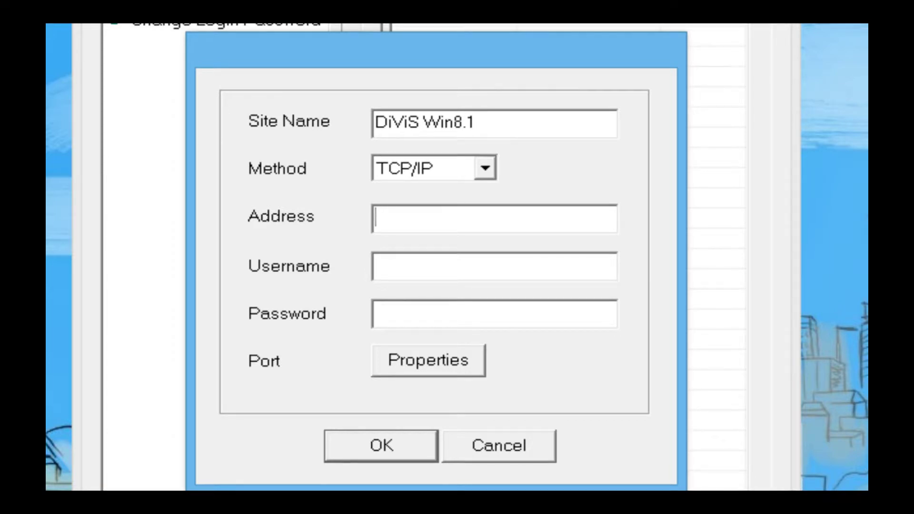
{"action": "type", "text": "192.168.1.21"}
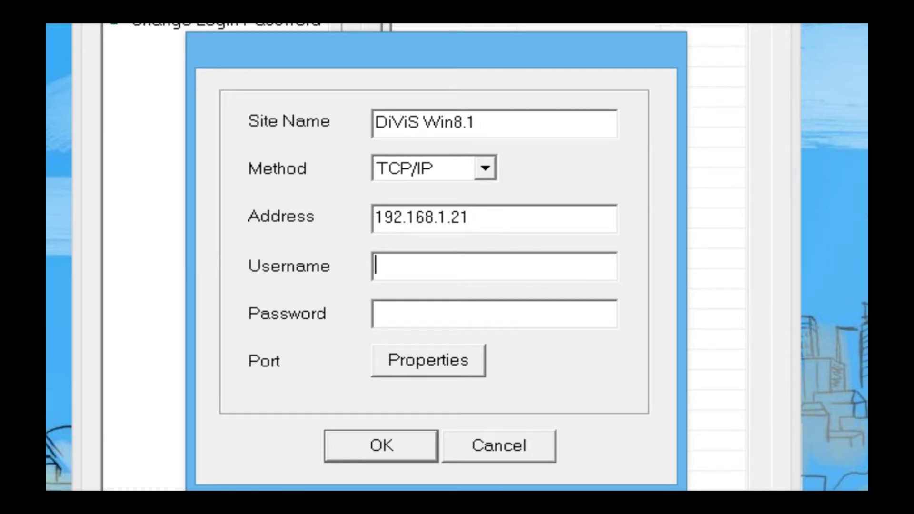
{"action": "type", "text": "divi"}
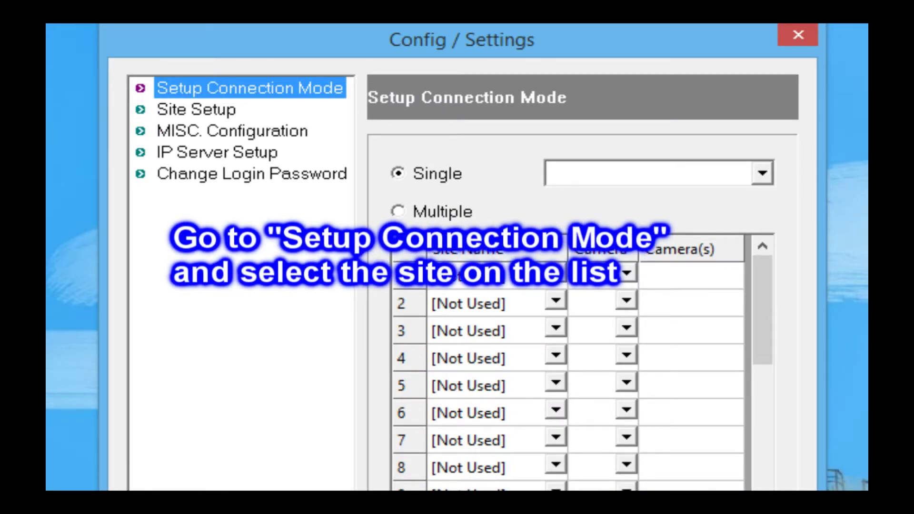
Select DiViS Win8.1 as the site for Single connection mode
{"action": "key", "text": "Return"}
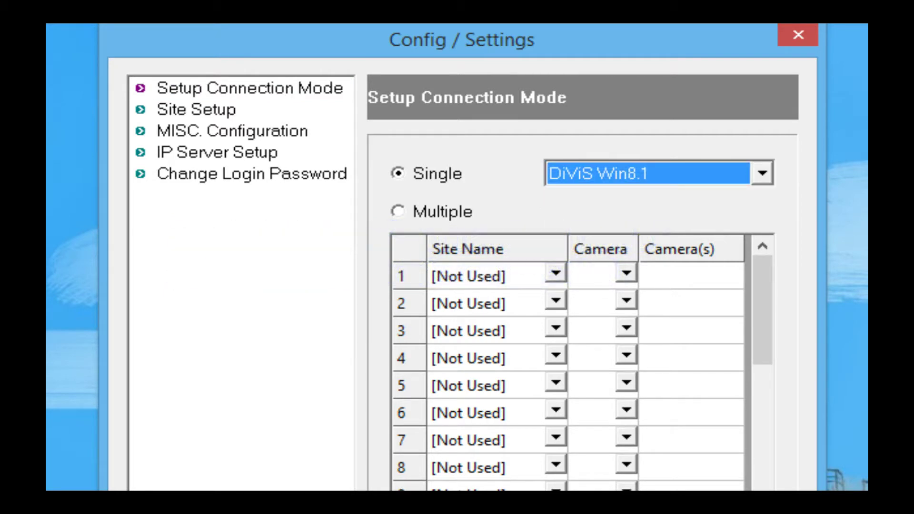